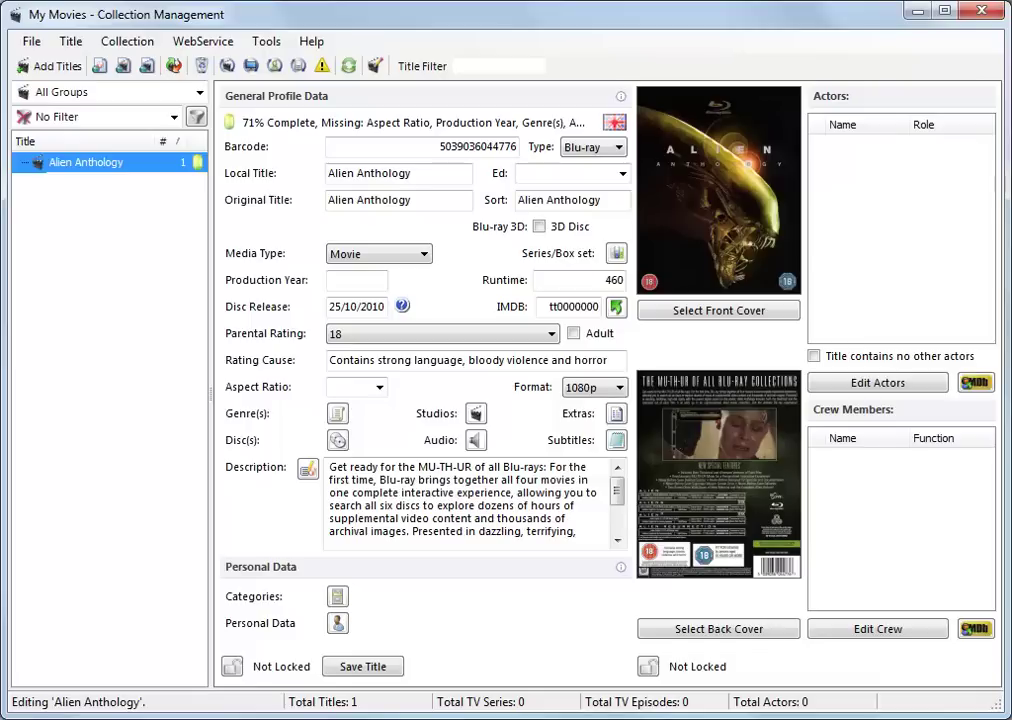
Check the box set's six assigned discs, then its genres and studios, leaving all unchanged
left_click(337, 440)
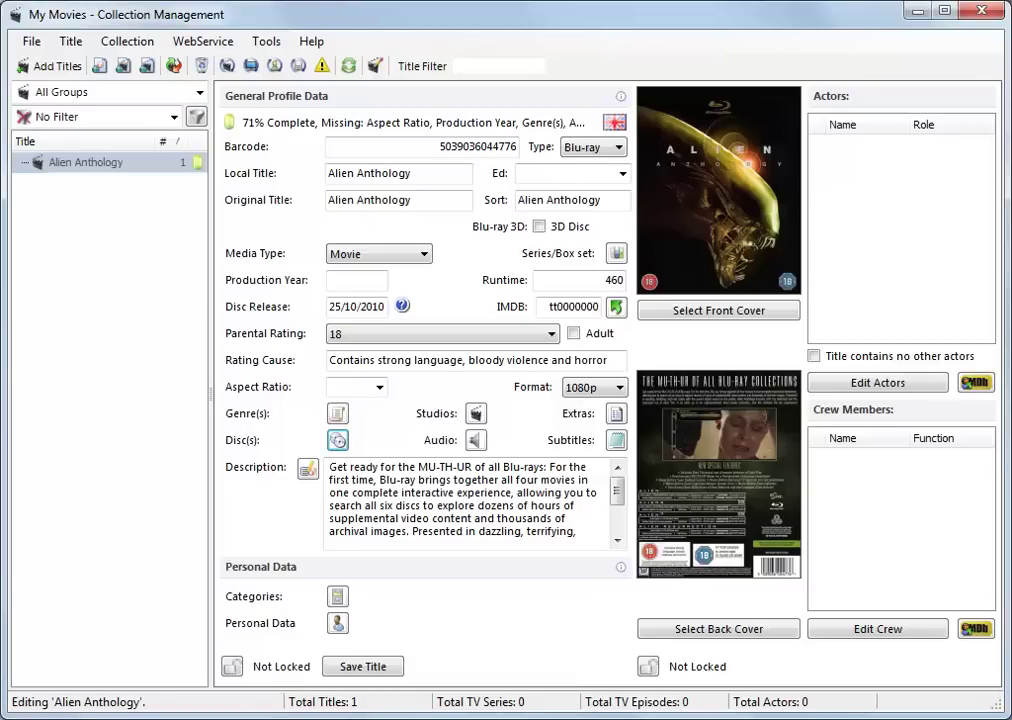
left_click(340, 446)
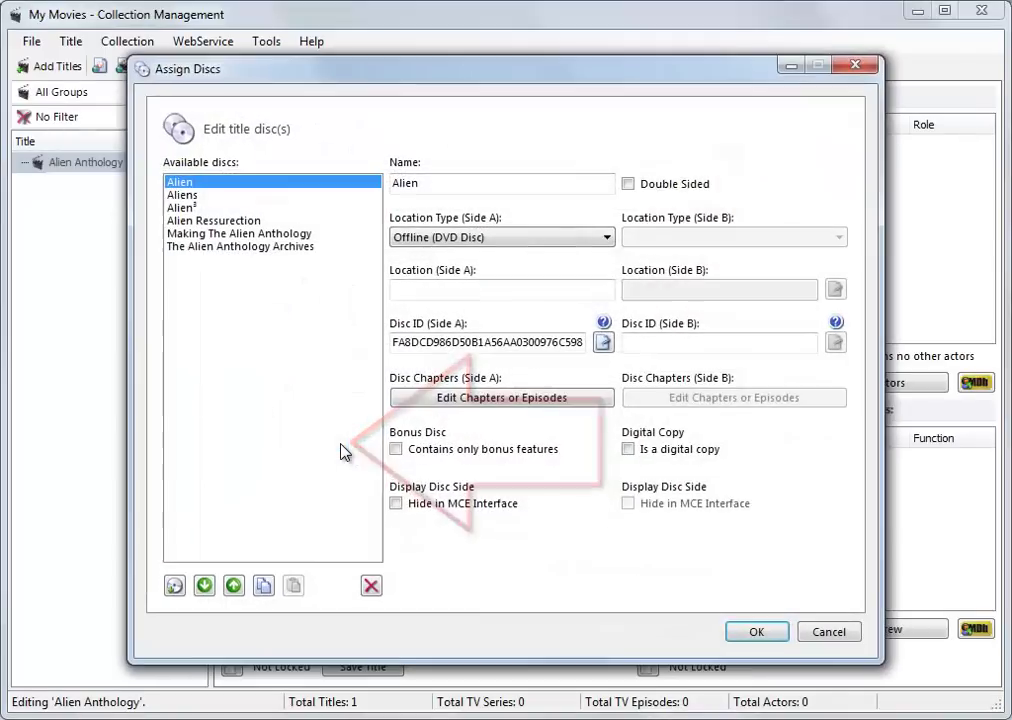
left_click(754, 634)
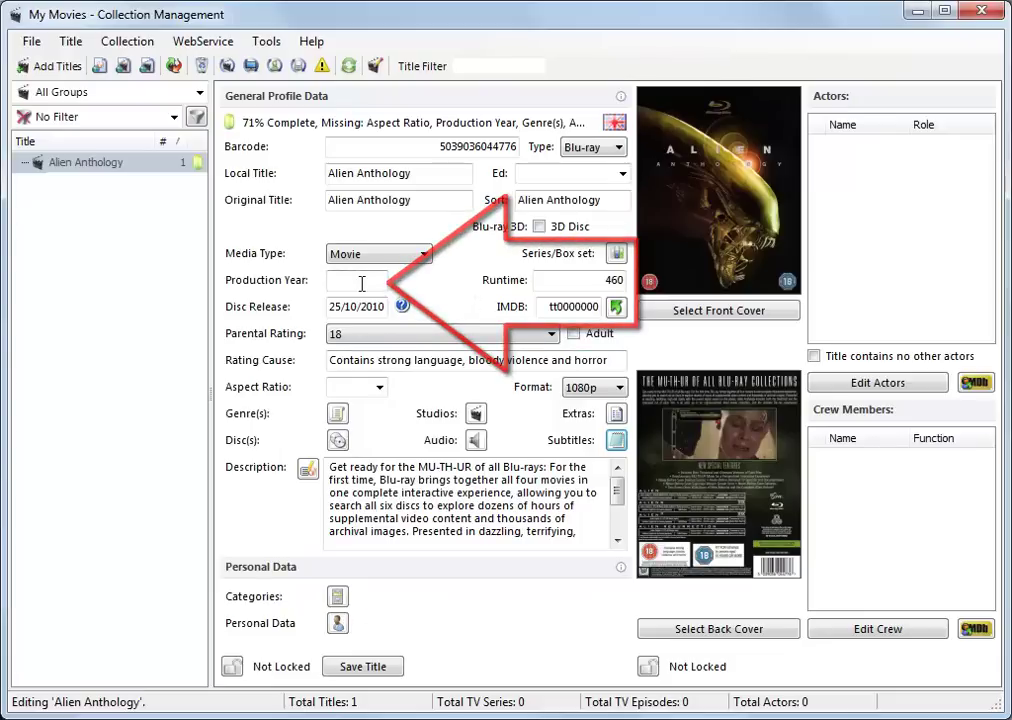
left_click(336, 415)
left_click(805, 611)
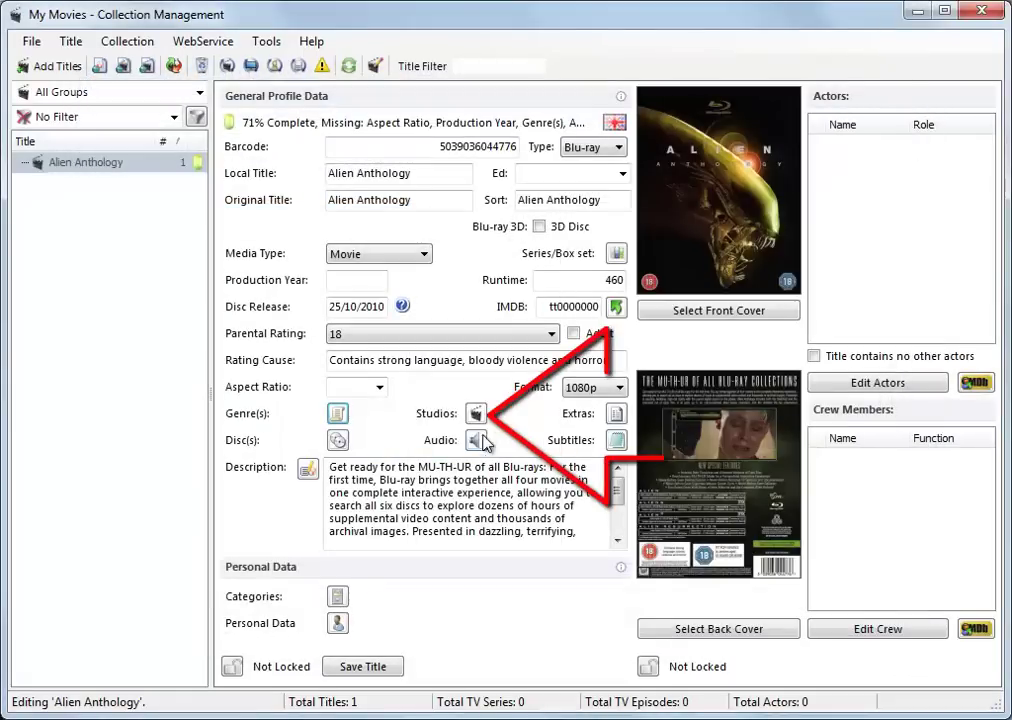
left_click(477, 415)
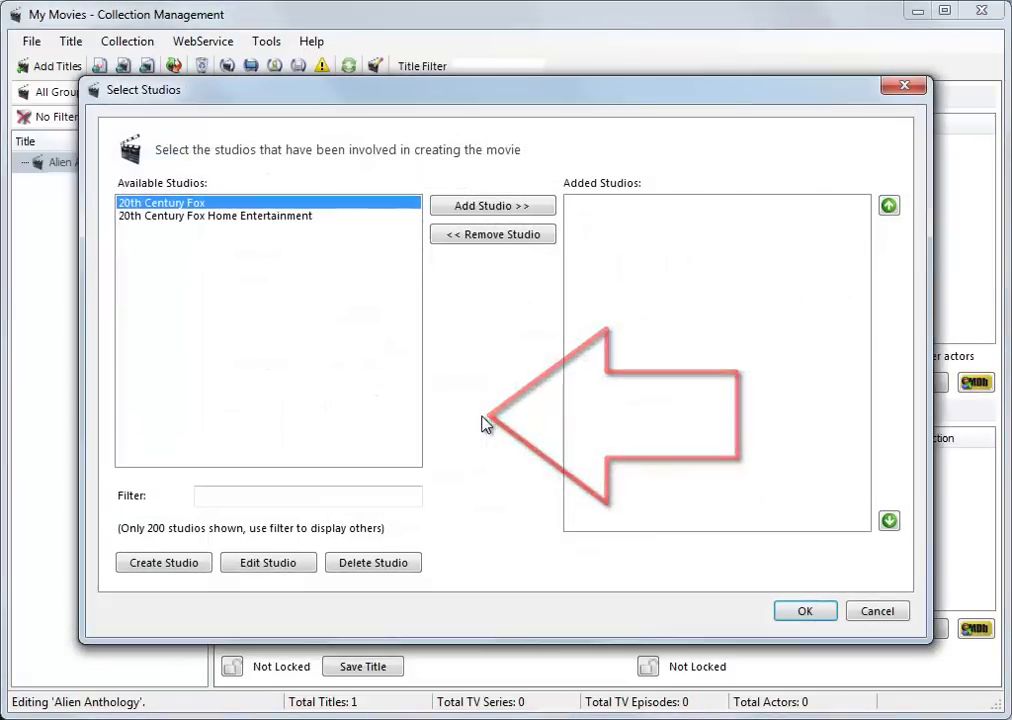
left_click(883, 613)
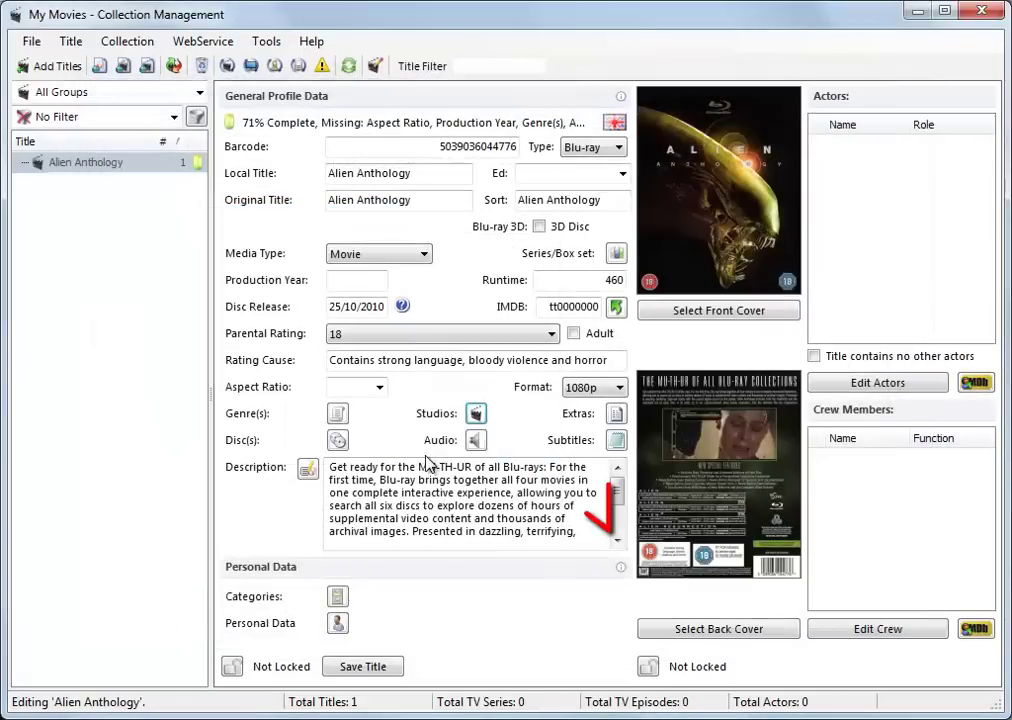
Leave audio tracks and subtitles unchanged and keep the parental rating at 18
left_click(477, 441)
left_click(826, 516)
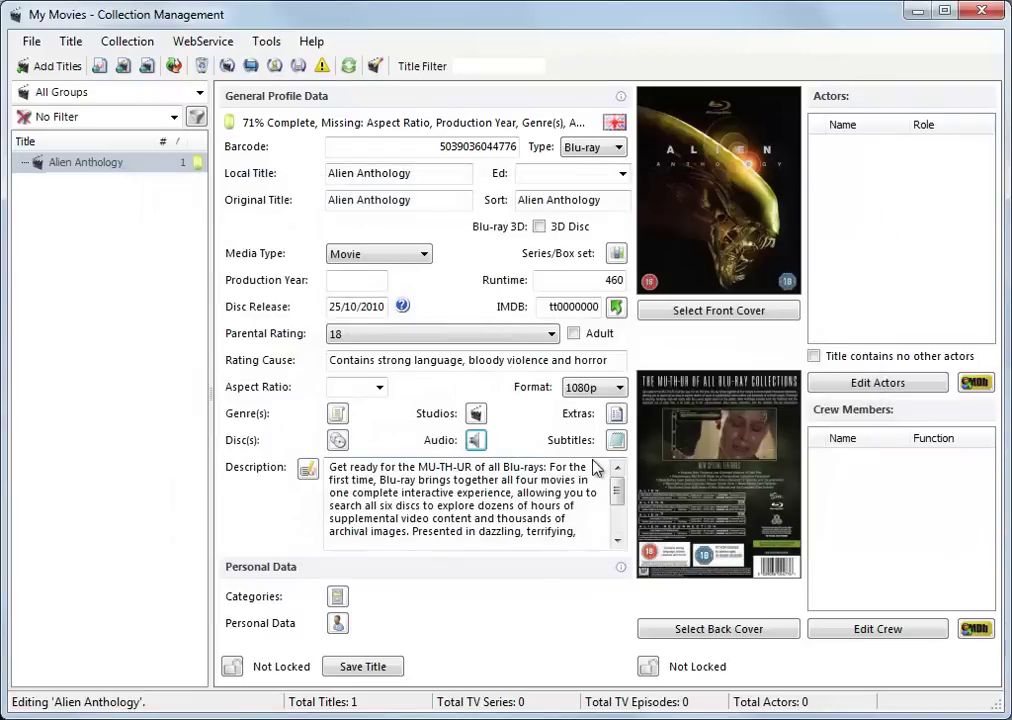
left_click(615, 441)
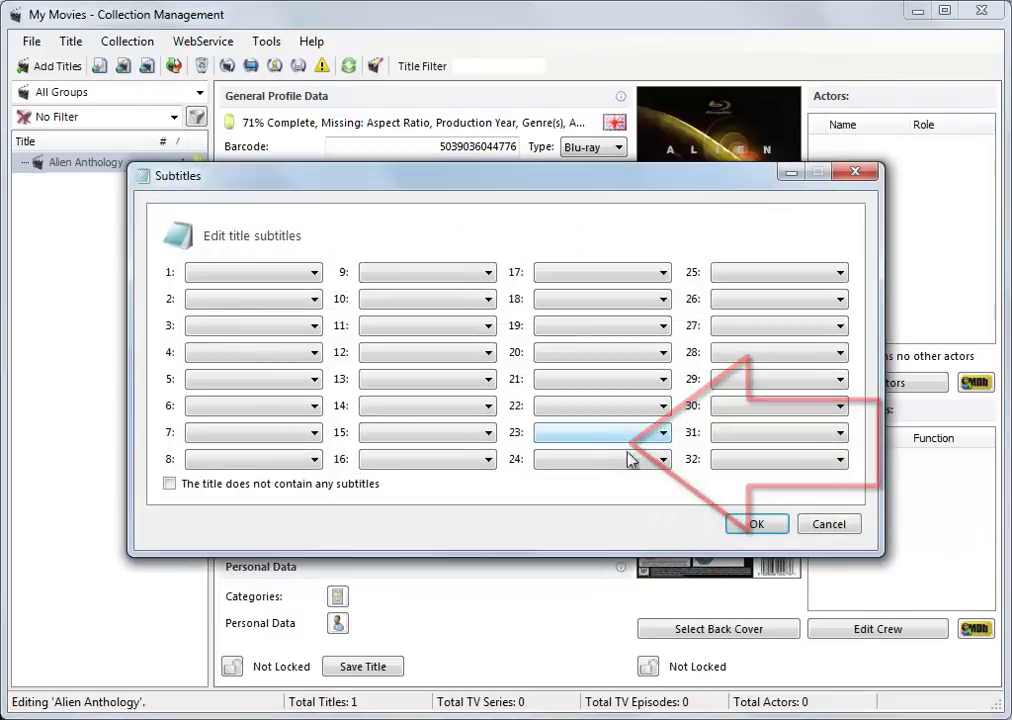
left_click(822, 528)
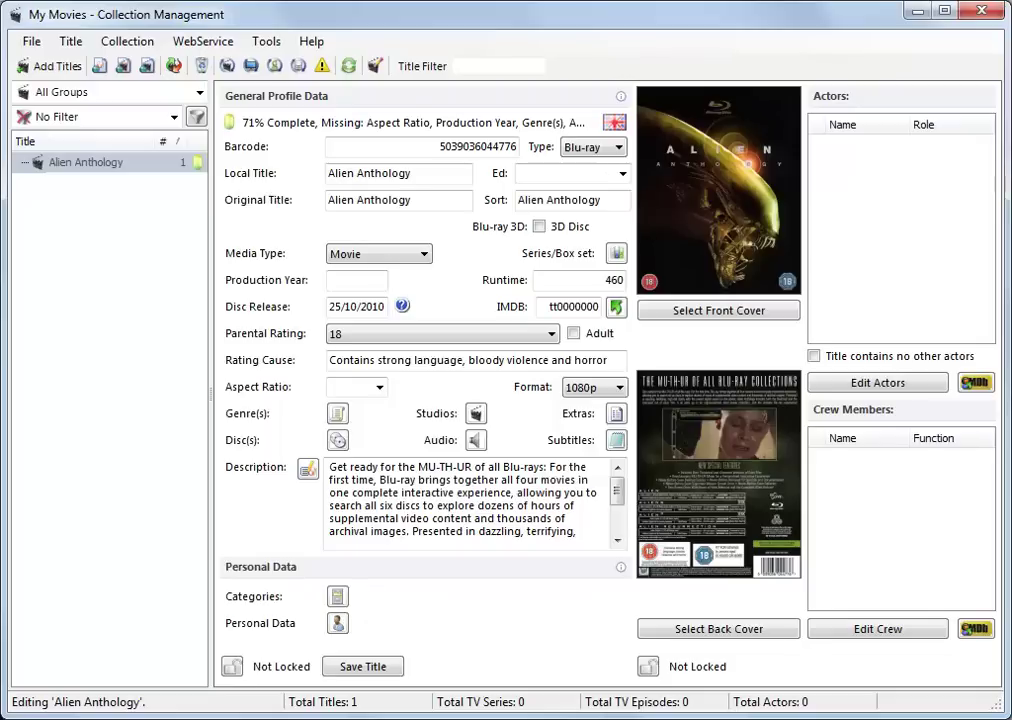
left_click(515, 338)
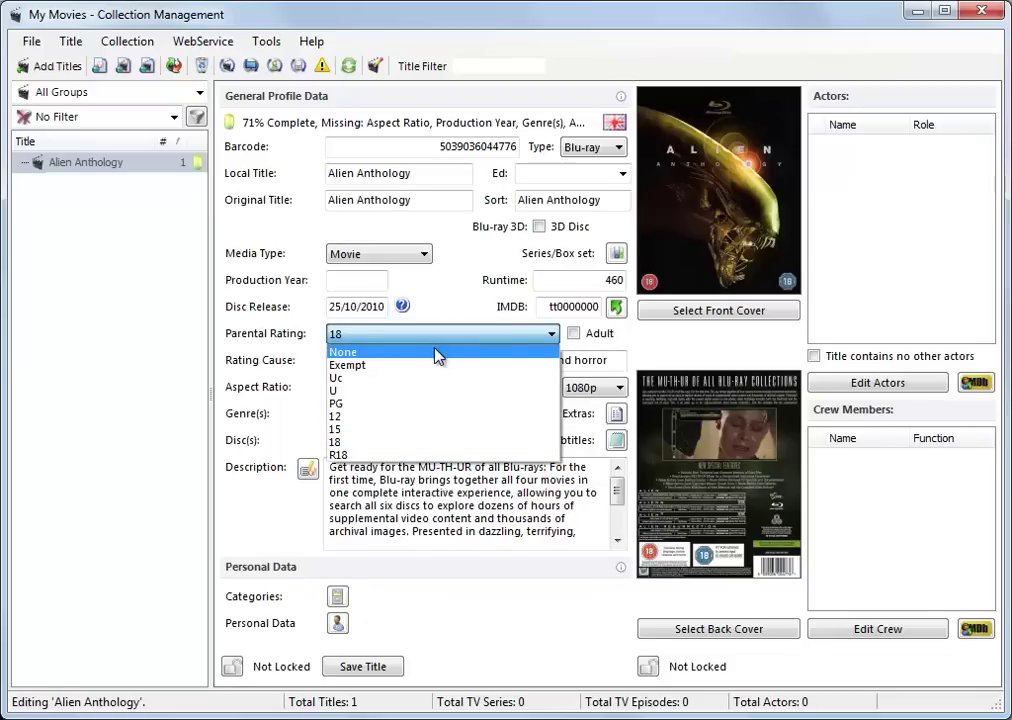
left_click(447, 302)
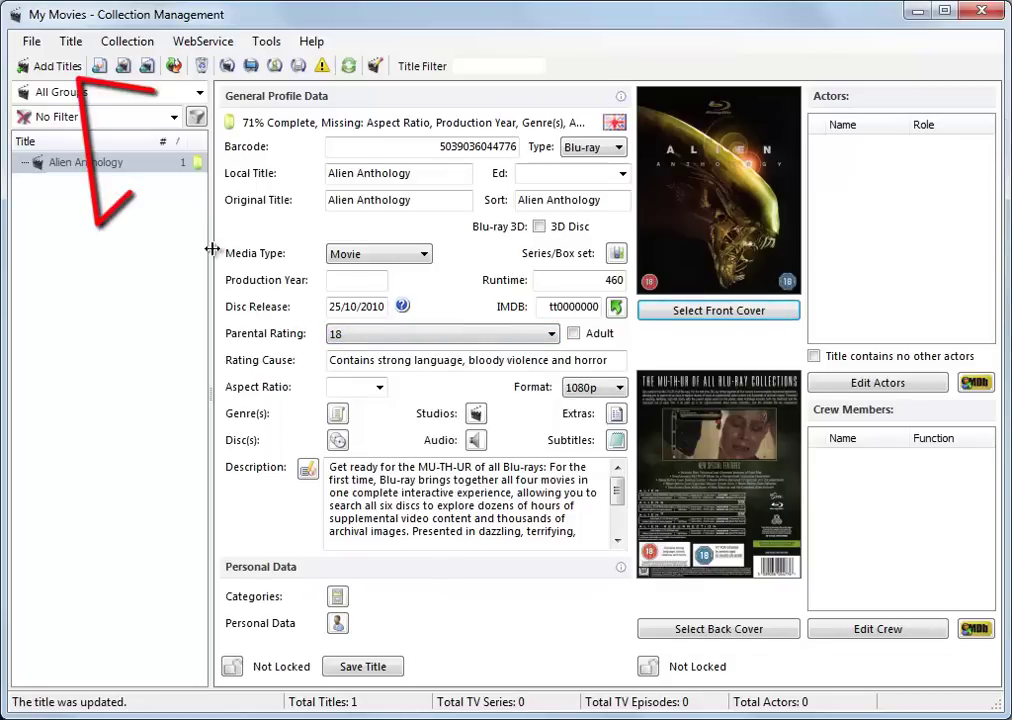
left_click(55, 68)
left_click(340, 114)
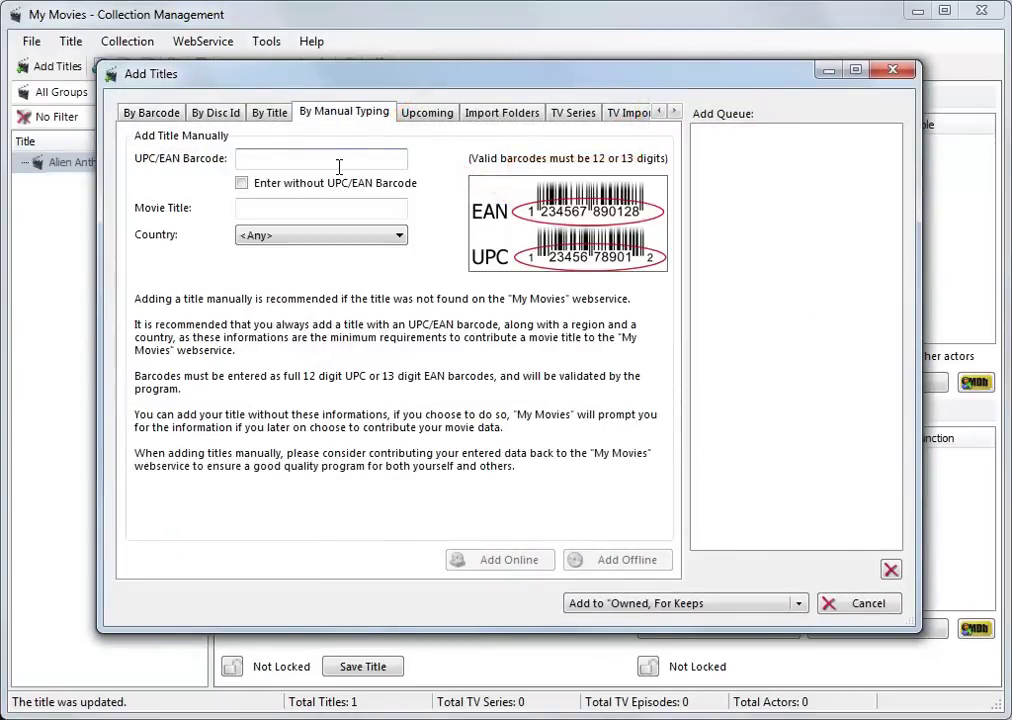
type("000000")
type("000000")
left_click(293, 207)
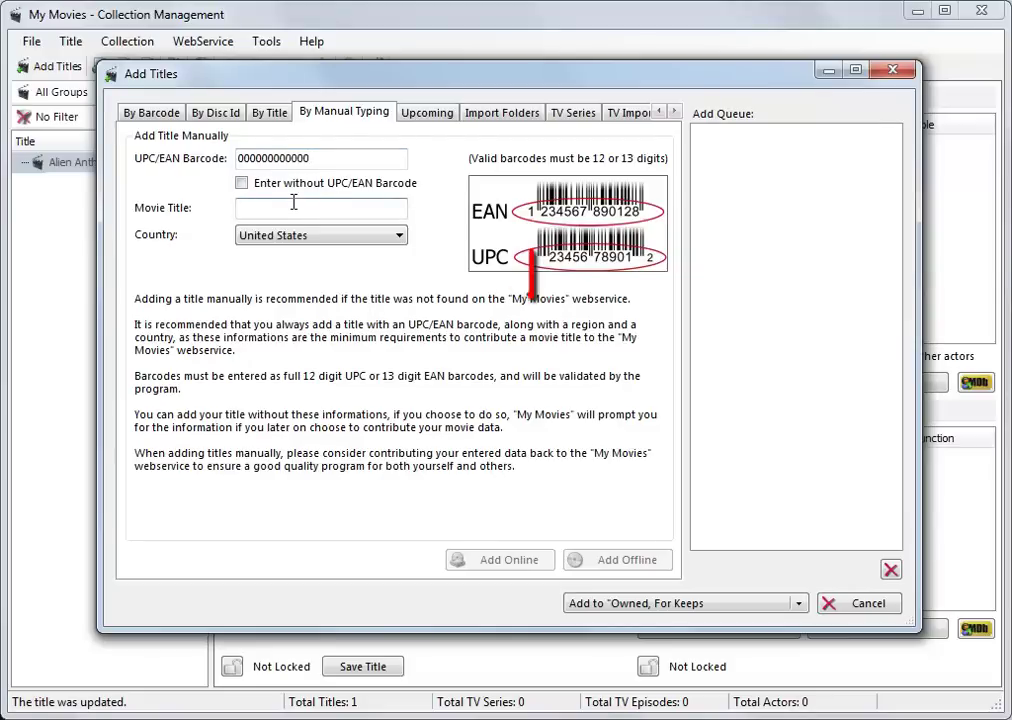
type("Alien")
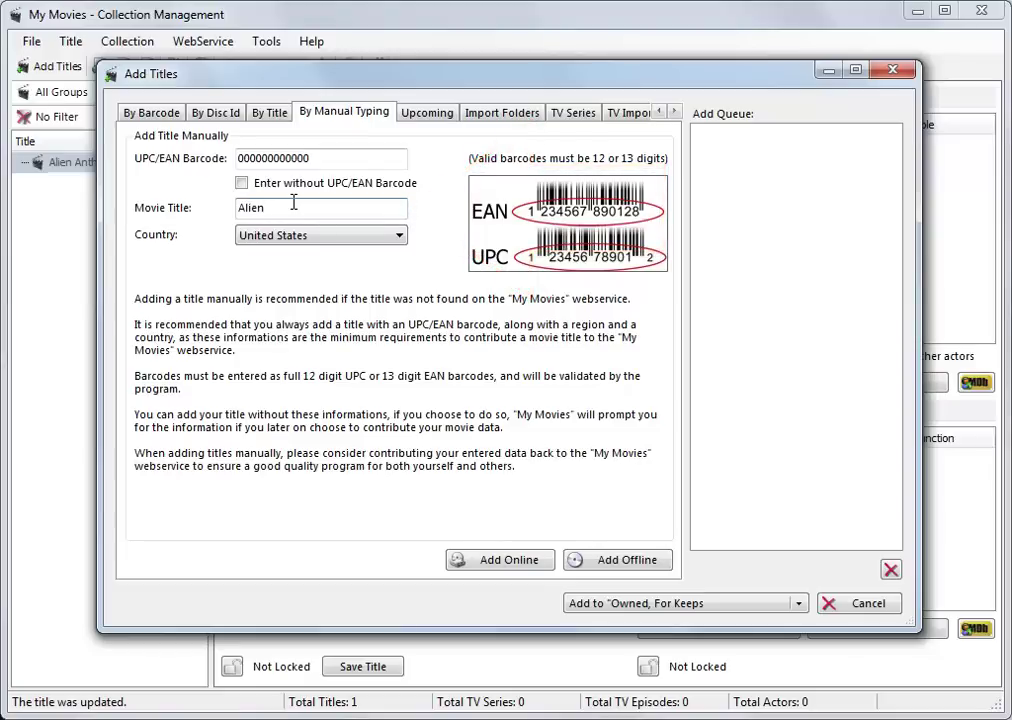
left_click(399, 235)
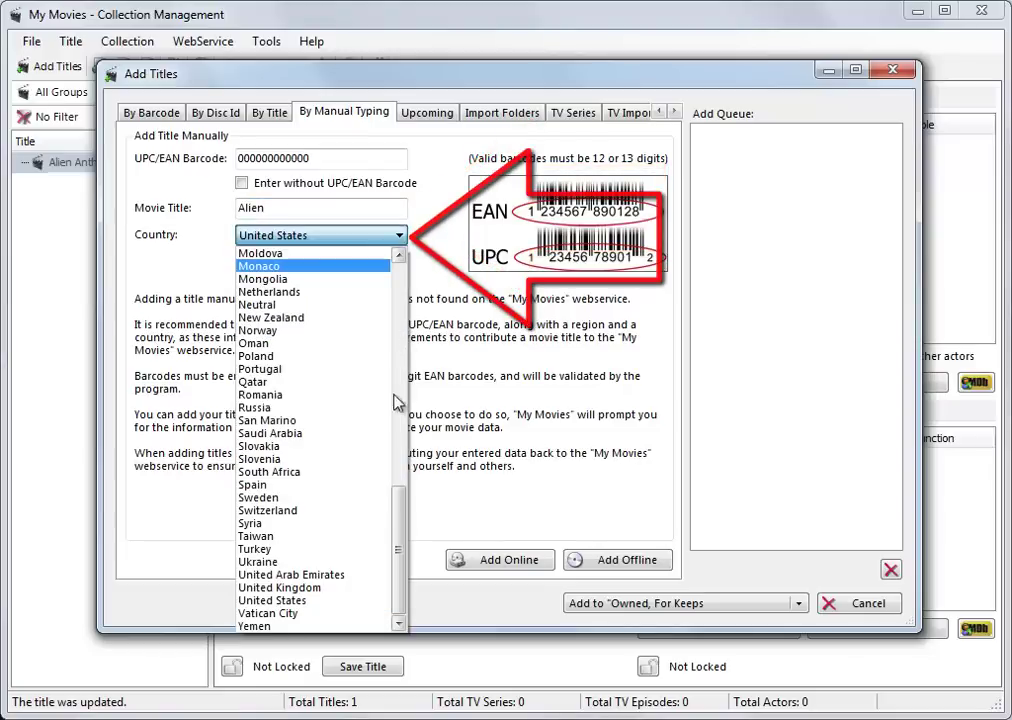
left_click(345, 587)
left_click(622, 561)
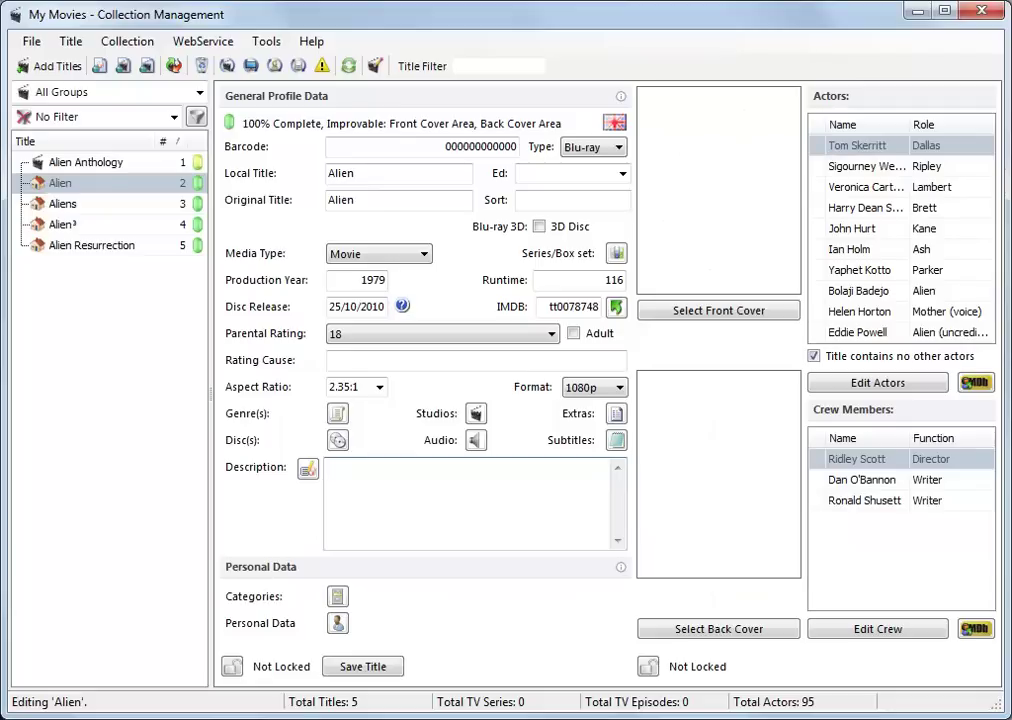
Paste the back-cover blurb as Alien's description and set its sort title to 'Alien Anthology 01: Alien'
left_click(330, 466)
type("-")
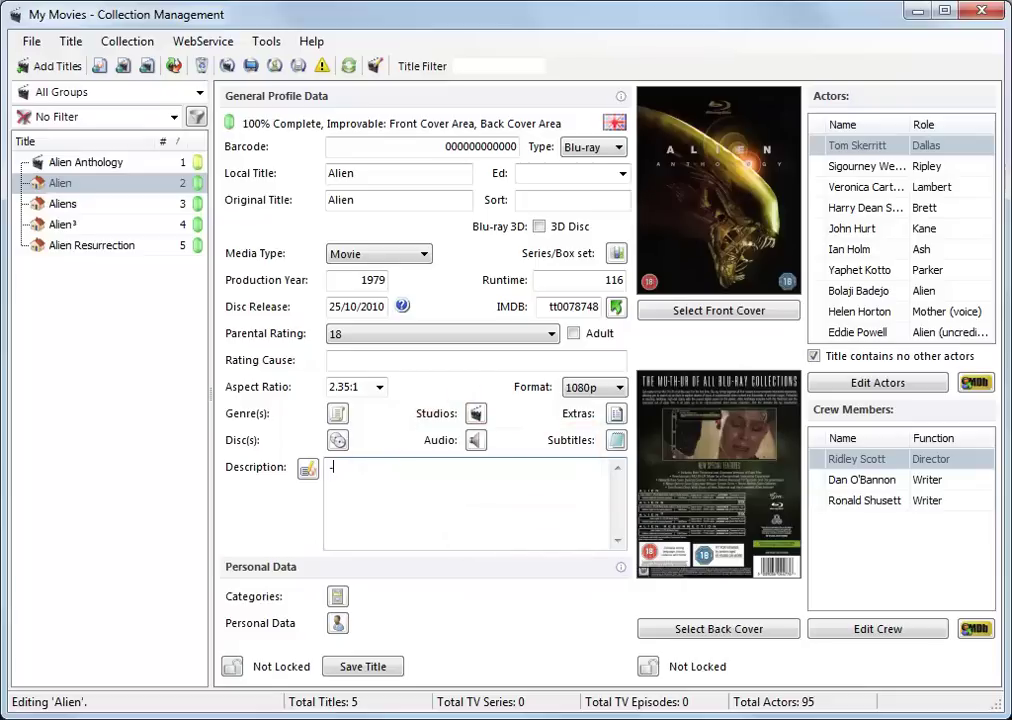
key("ctrl+v")
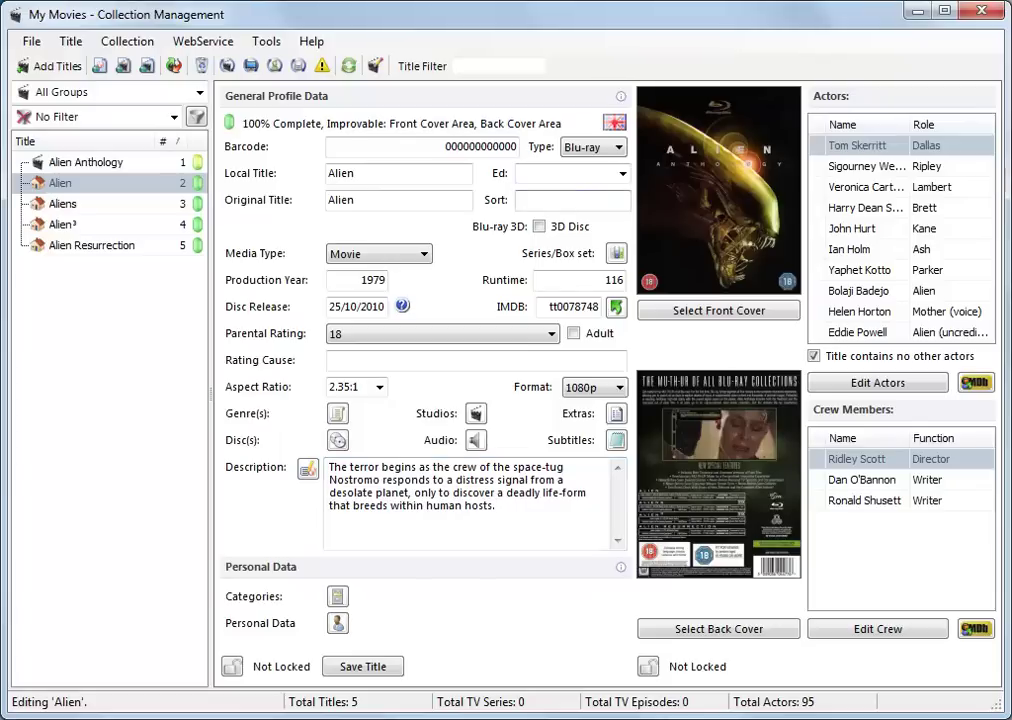
left_click(572, 200)
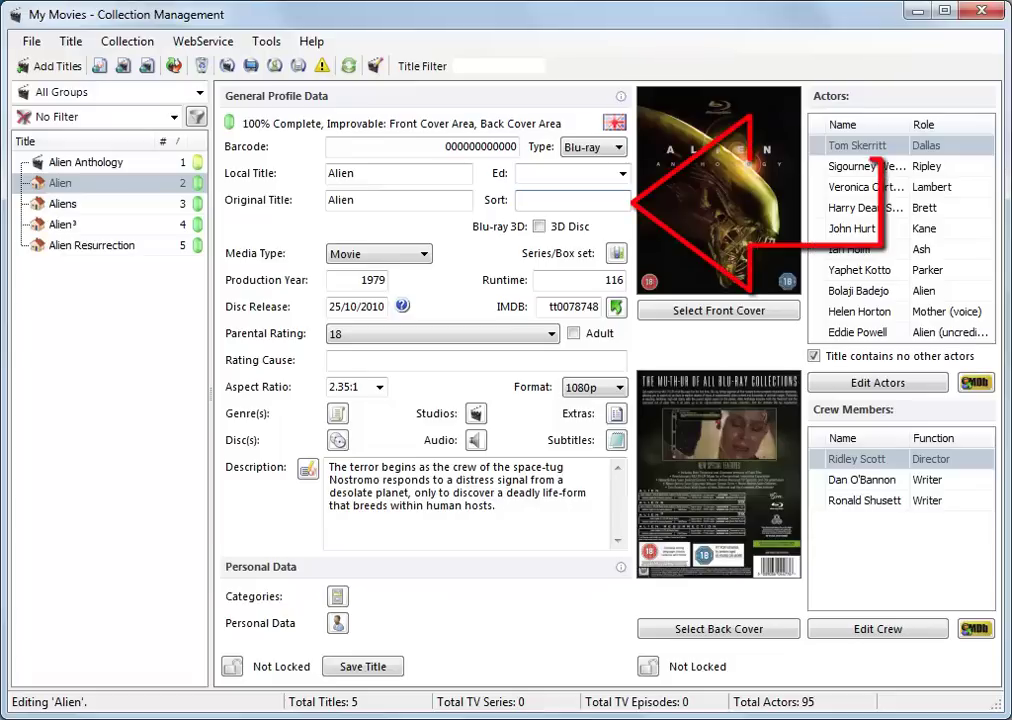
type("Alien Anthology")
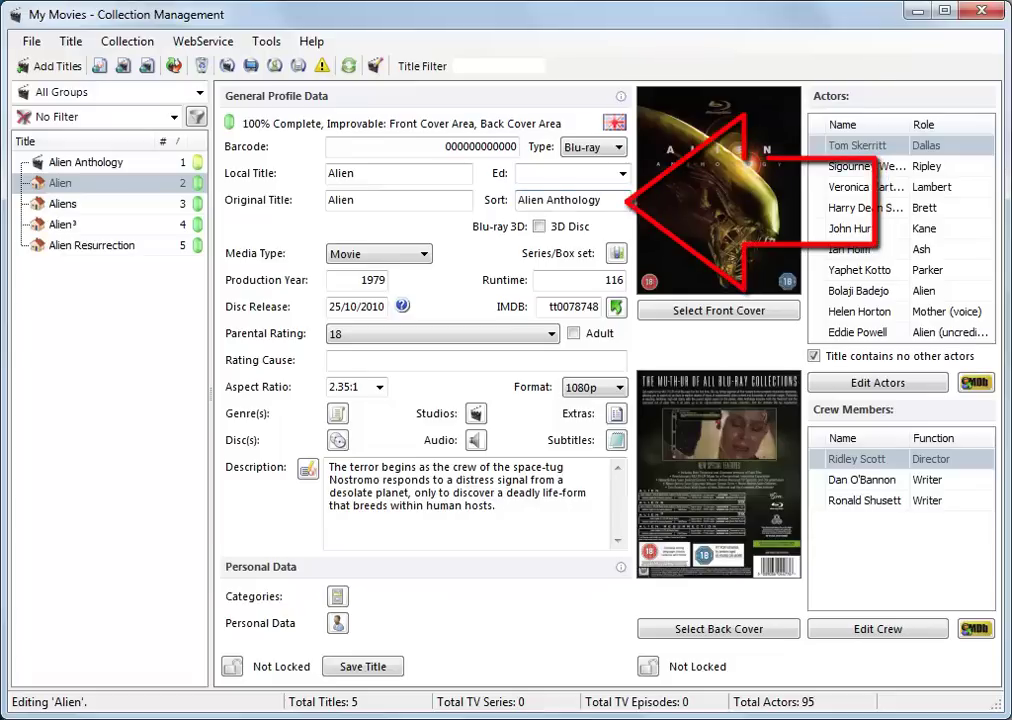
type(" 01: Alien")
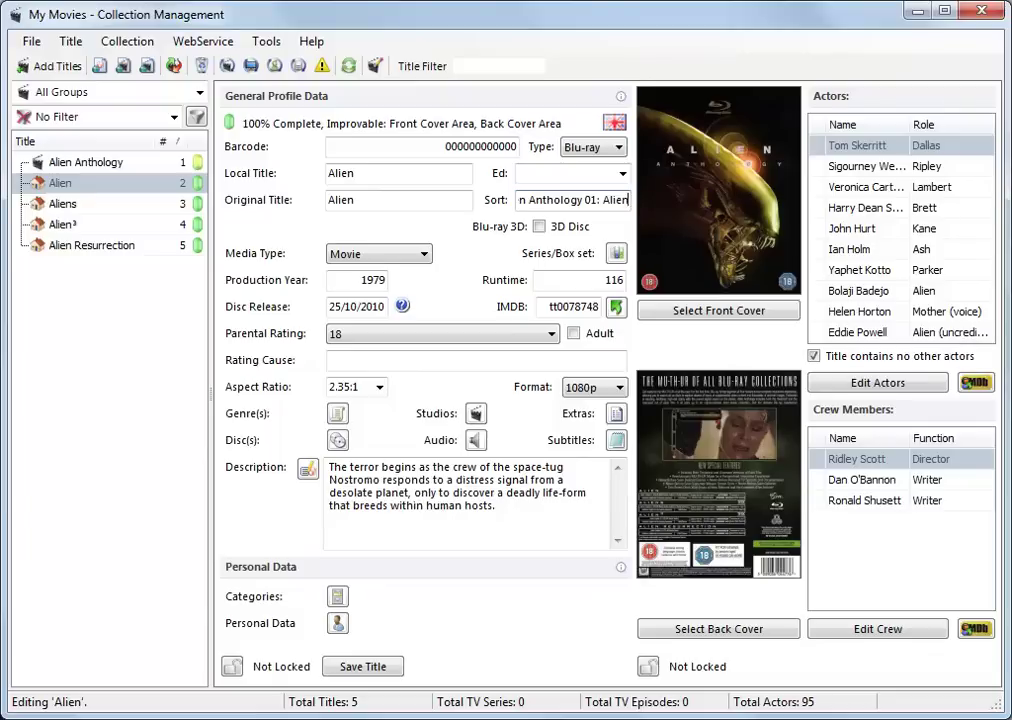
Commit Alien's sort title, then review the Aliens, Alien³ and Alien Resurrection profiles
left_click(60, 183)
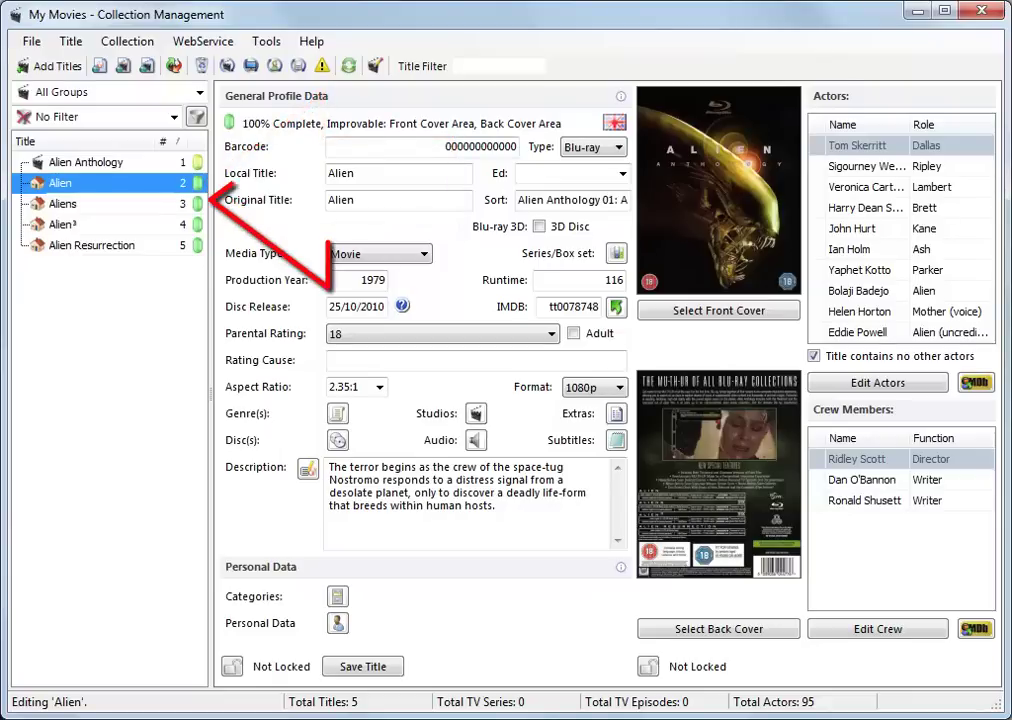
left_click(62, 203)
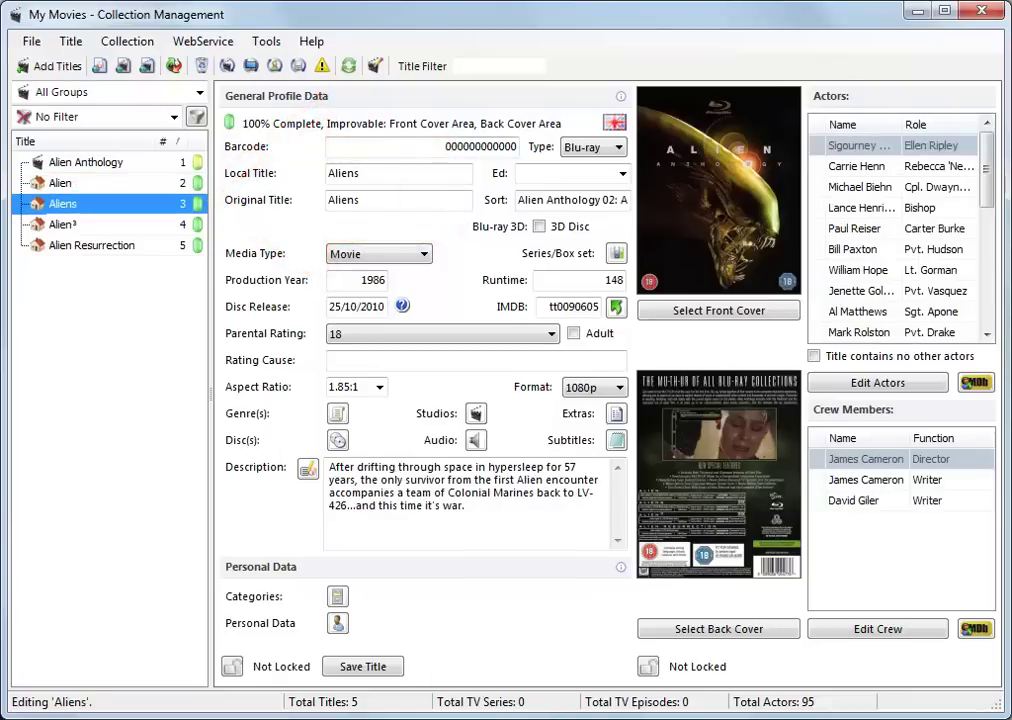
left_click(62, 224)
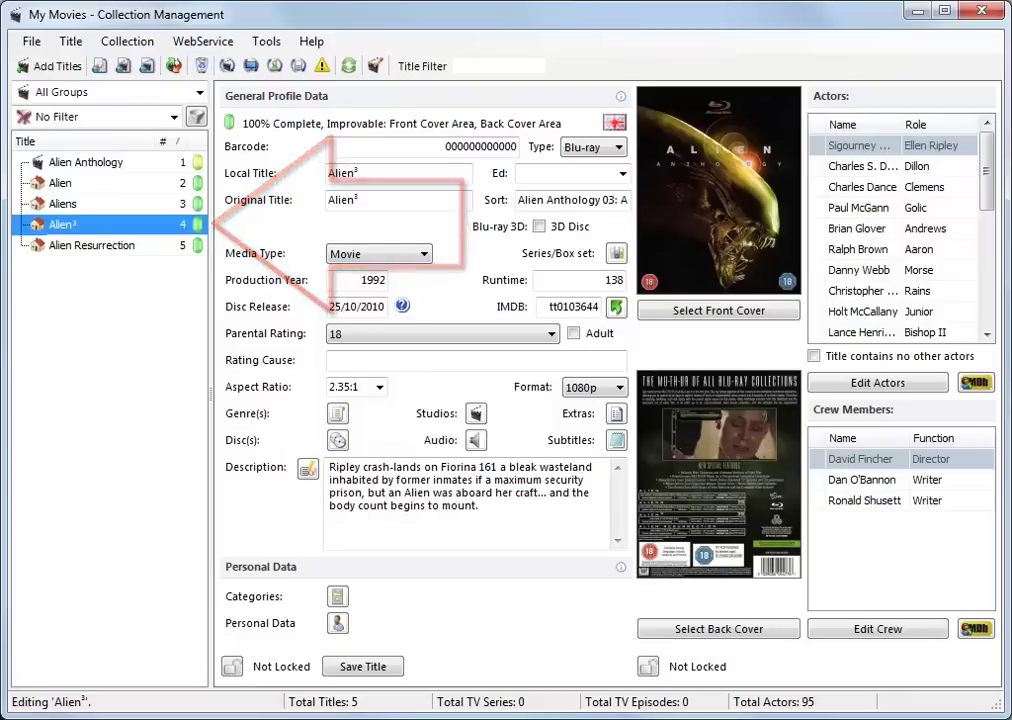
left_click(91, 245)
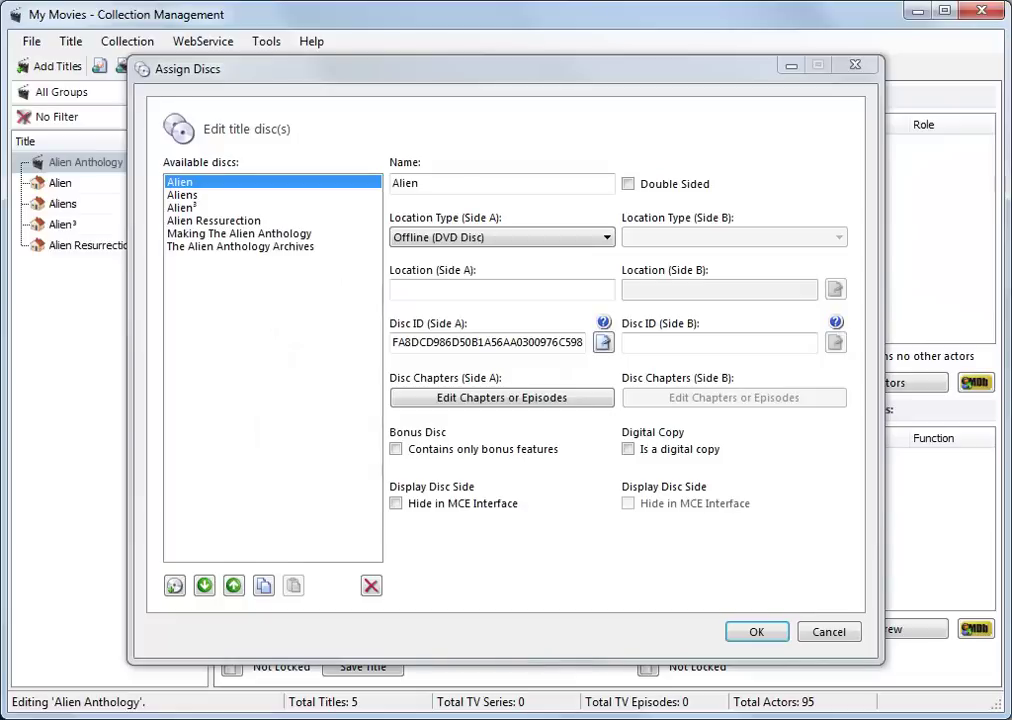
Check the Making The Alien Anthology and The Alien Anthology Archives bonus discs in the disc assignments
left_click(213, 232)
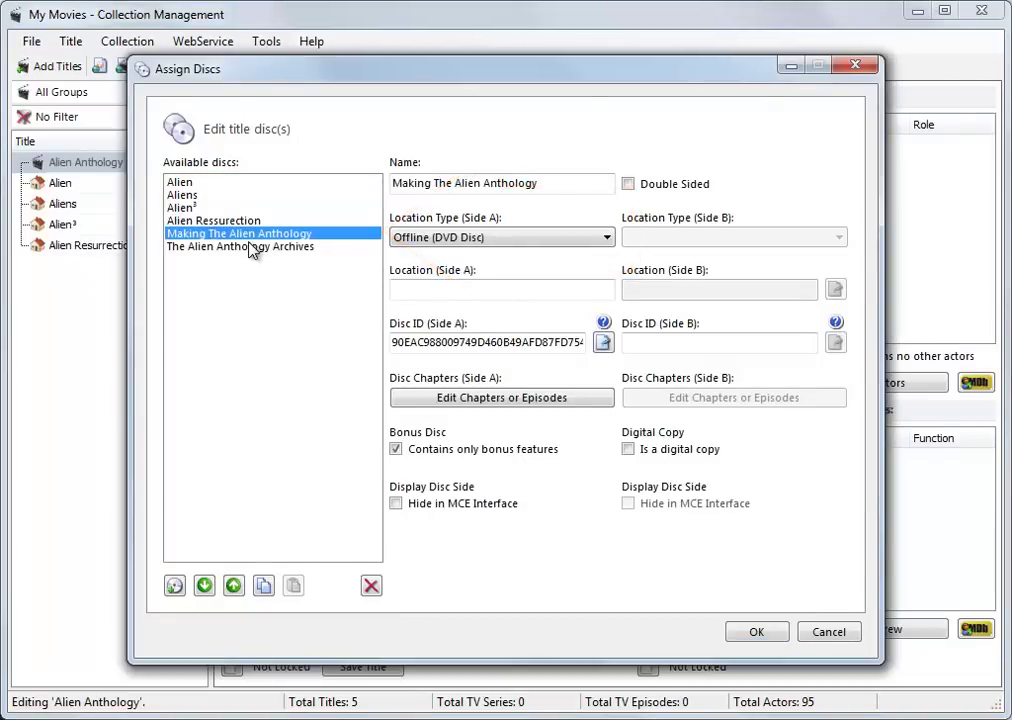
left_click(249, 248)
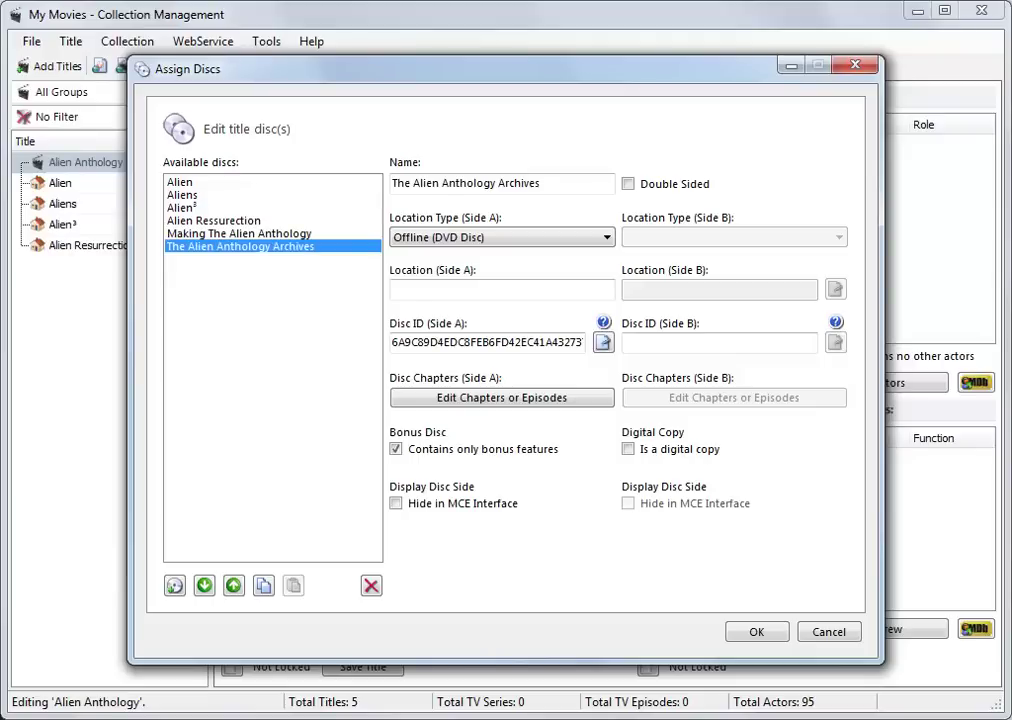
key("Return")
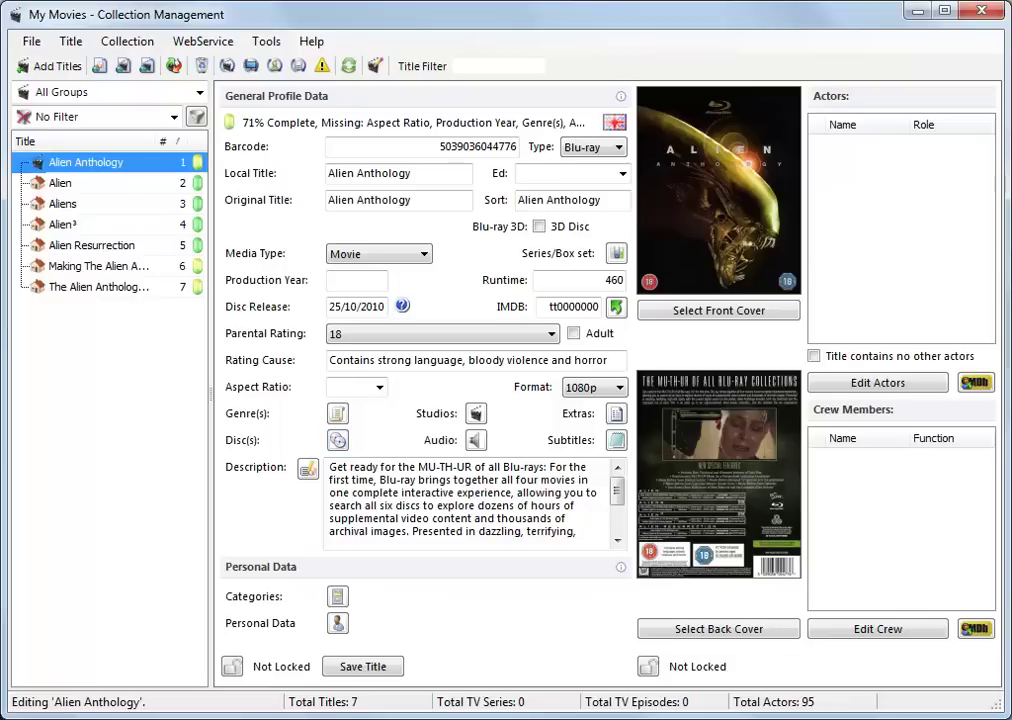
left_click(110, 266)
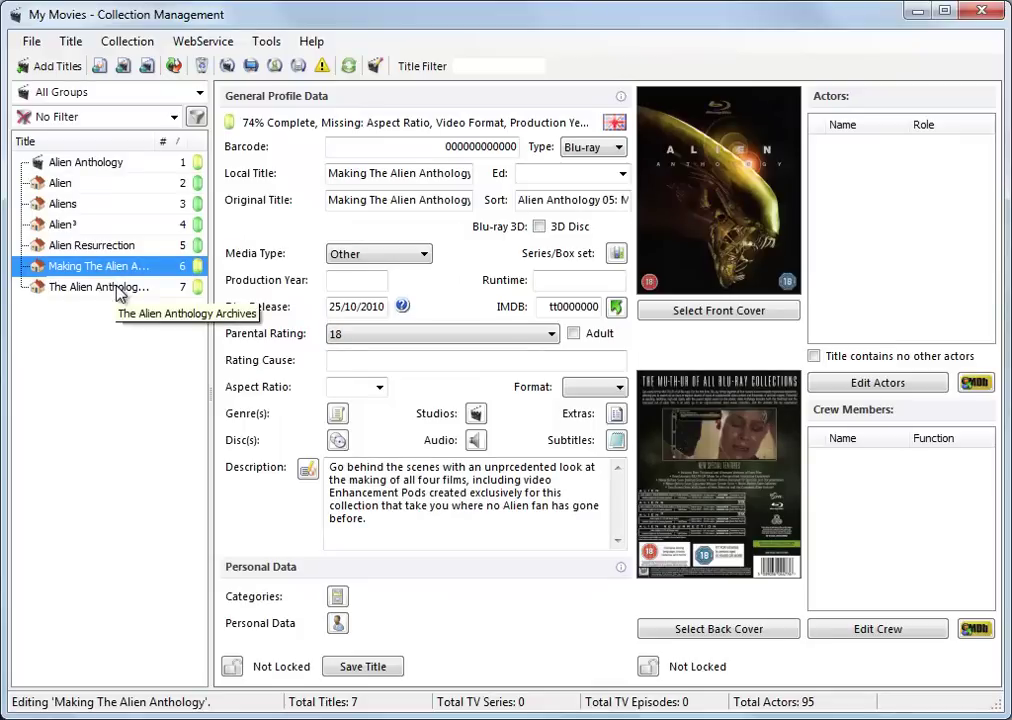
left_click(118, 289)
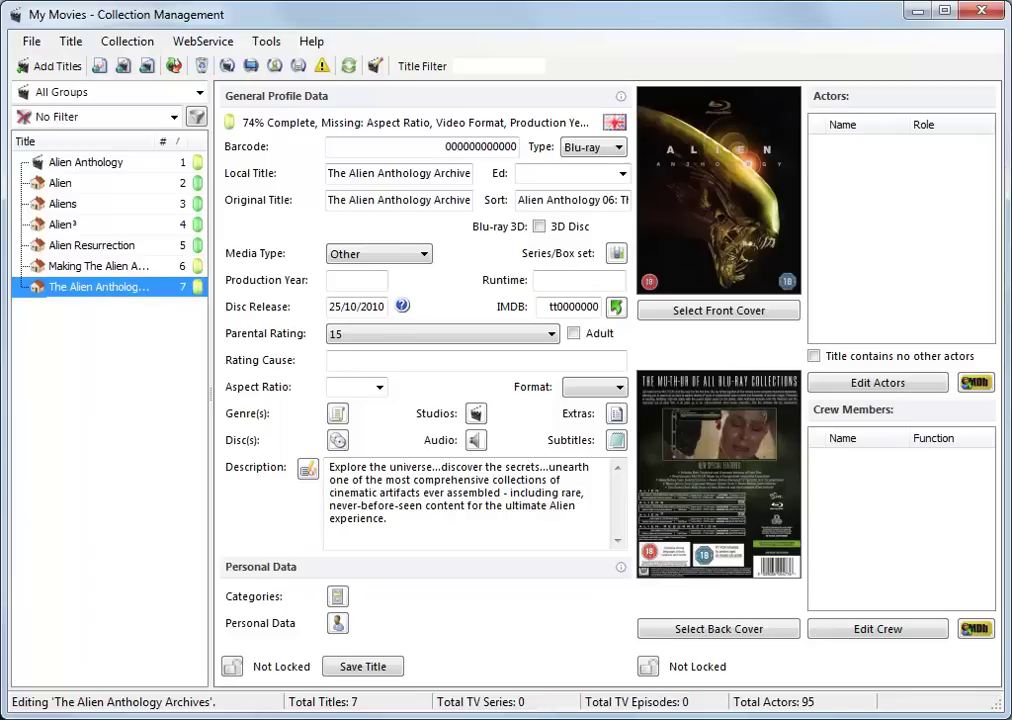
left_click(86, 162)
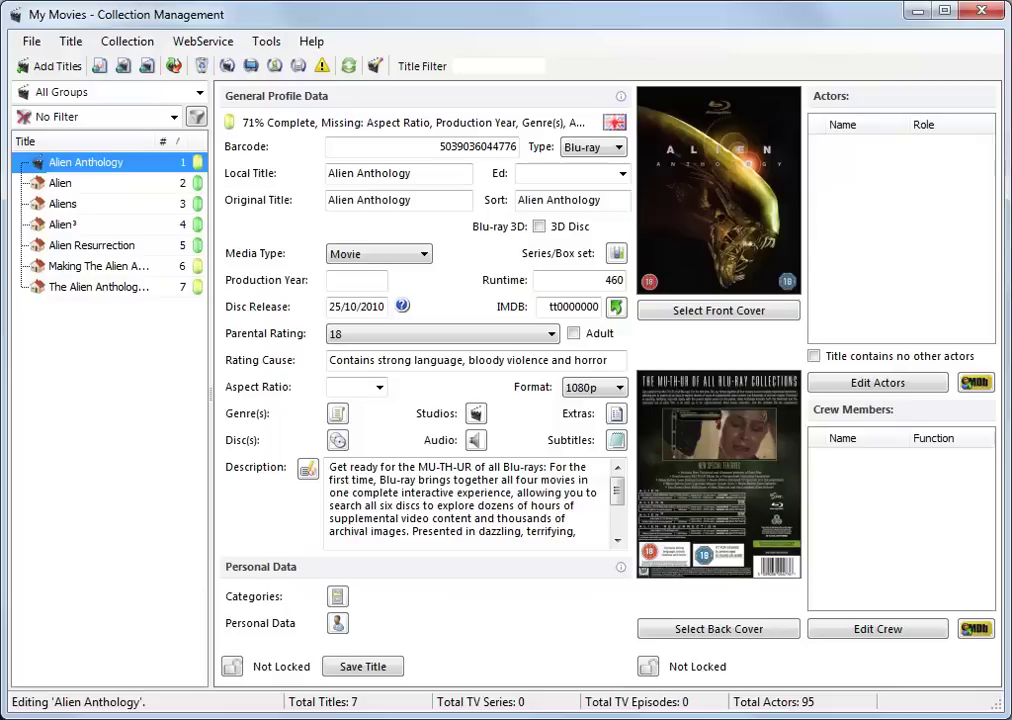
Add Alien, Alien Resurrection, Alien³ and Aliens as child titles of the box set
left_click(614, 259)
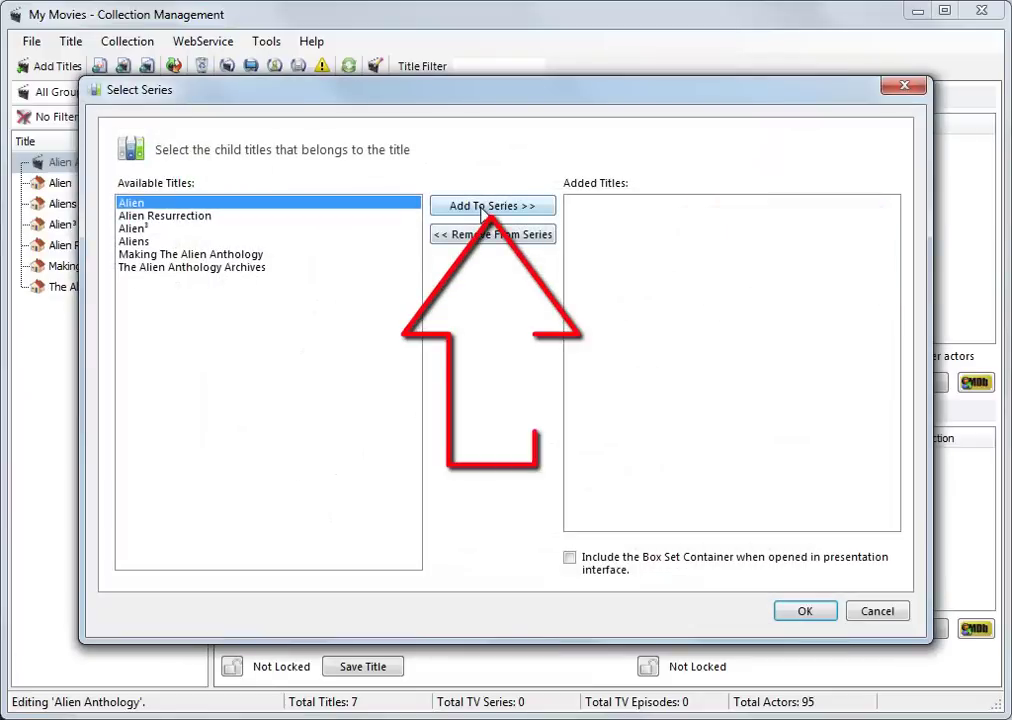
left_click(490, 205)
left_click(240, 203)
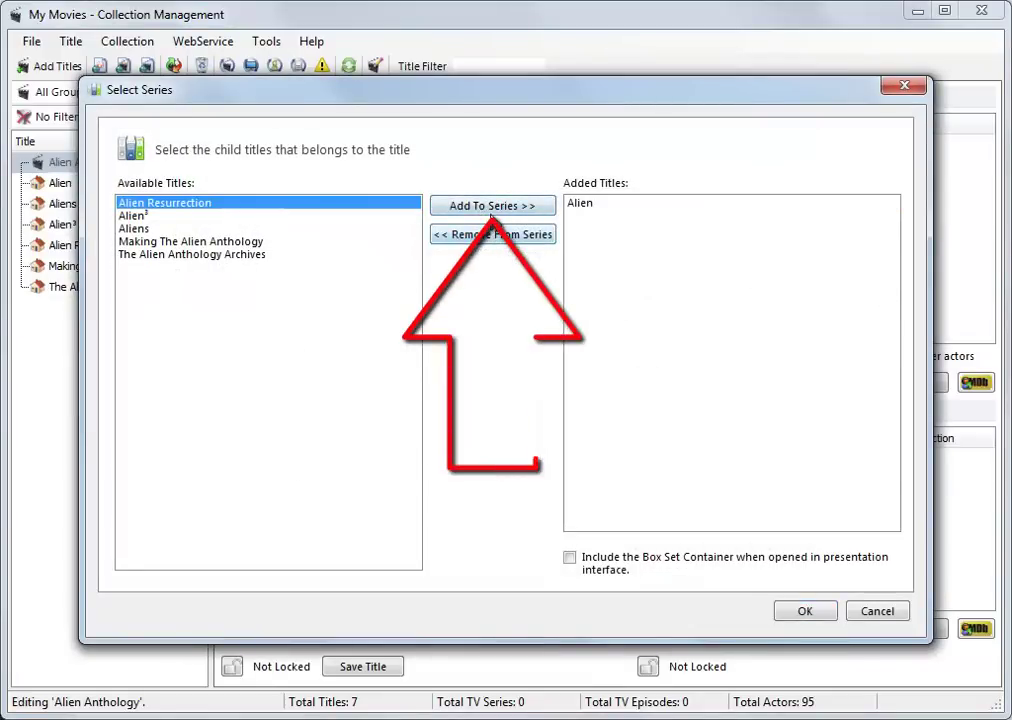
double_click(210, 203)
left_click(181, 203)
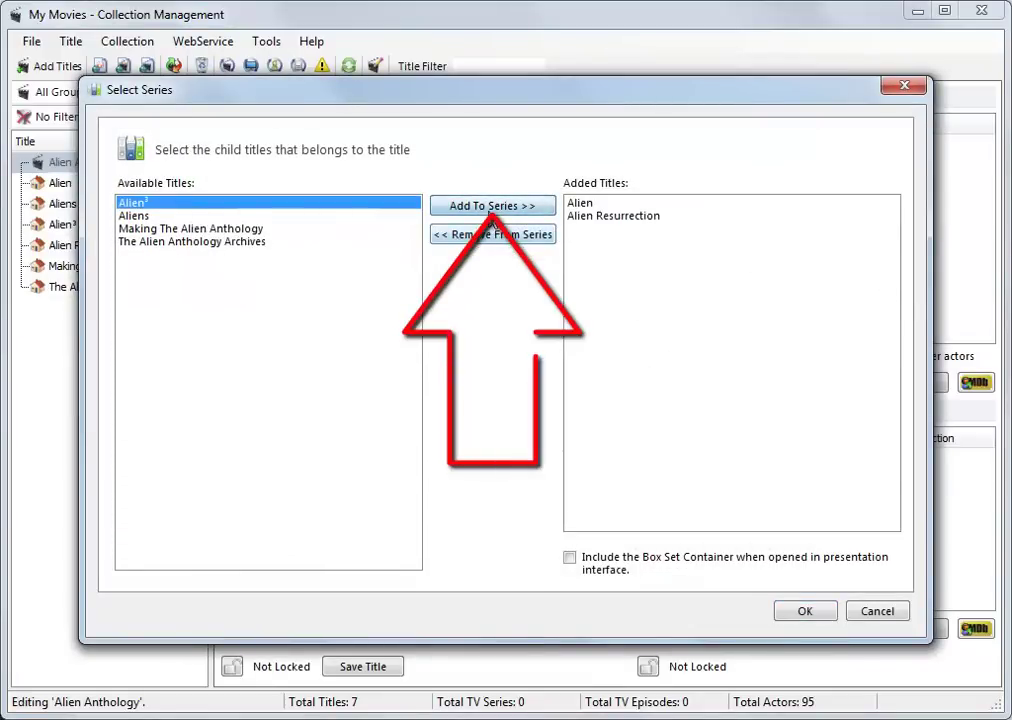
left_click(490, 205)
left_click(224, 203)
left_click(460, 207)
Add Making The Alien Anthology and The Alien Anthology Archives as children, confirm, and save the box set
left_click(235, 204)
left_click(485, 207)
left_click(235, 204)
left_click(488, 206)
left_click(804, 614)
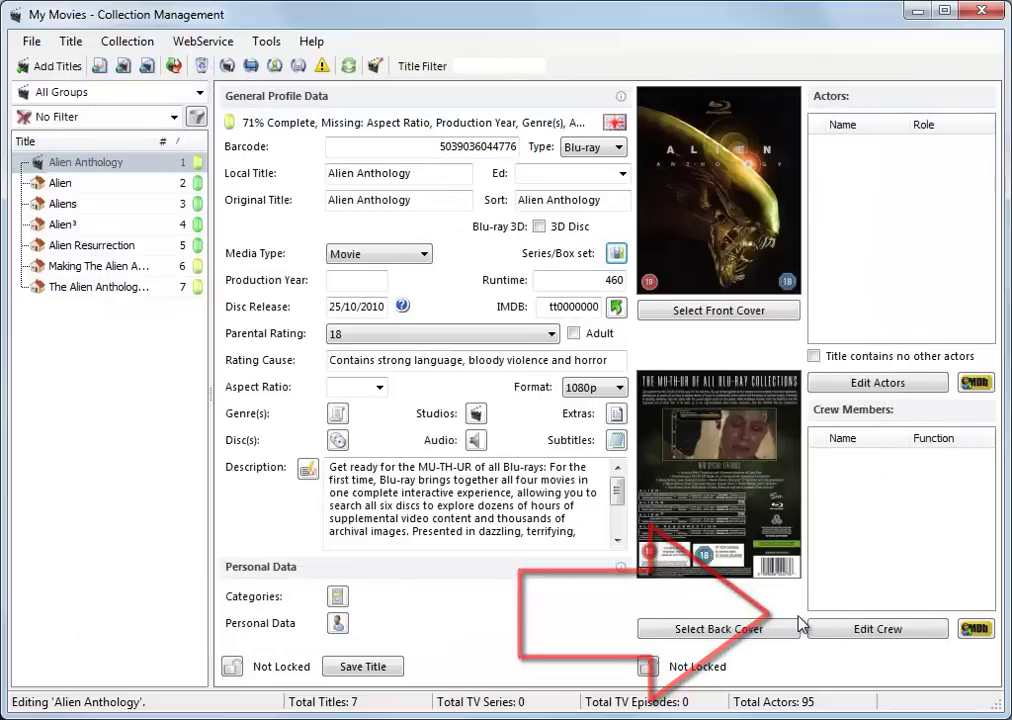
left_click(364, 667)
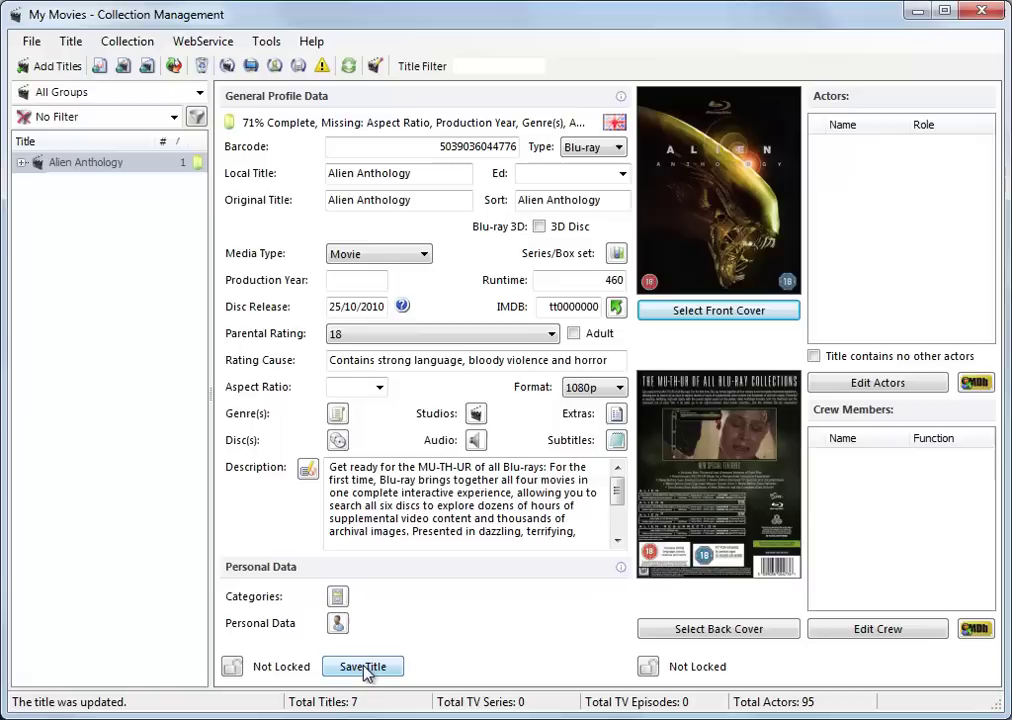
Contribute the Alien Anthology title data and covers as a box set, accepting both cover size warnings
left_click(22, 163)
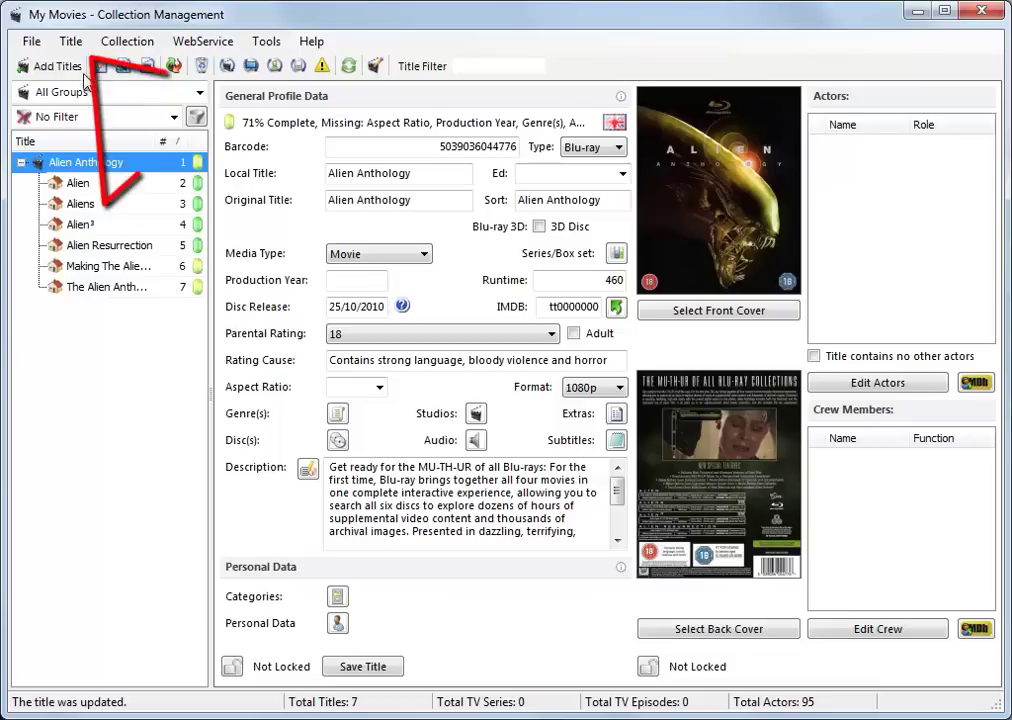
left_click(72, 43)
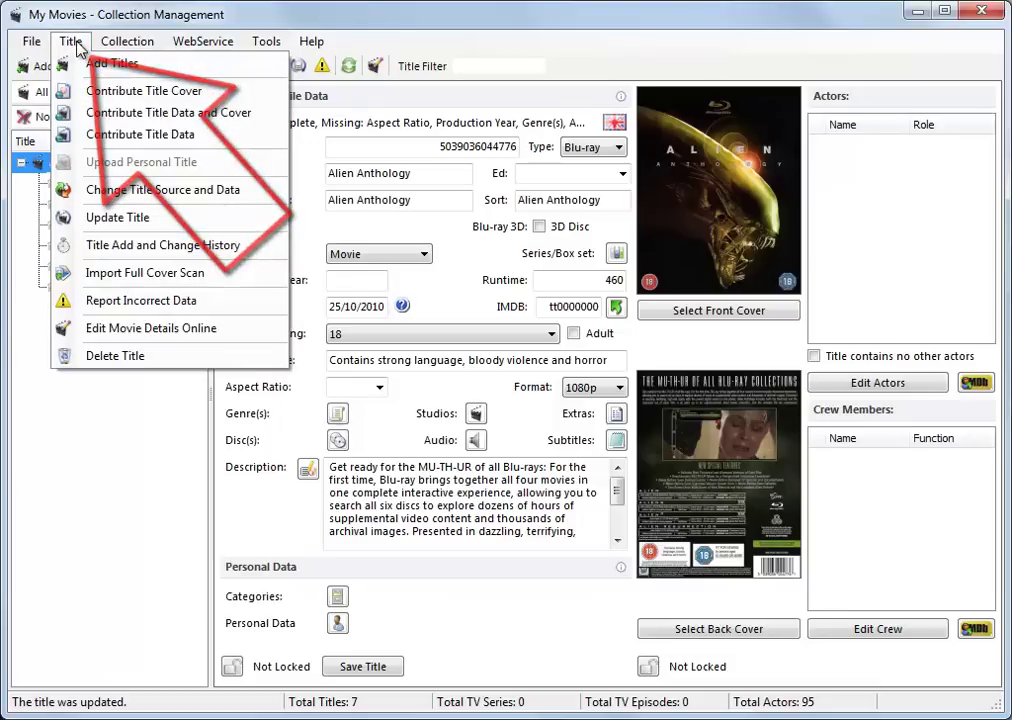
left_click(160, 113)
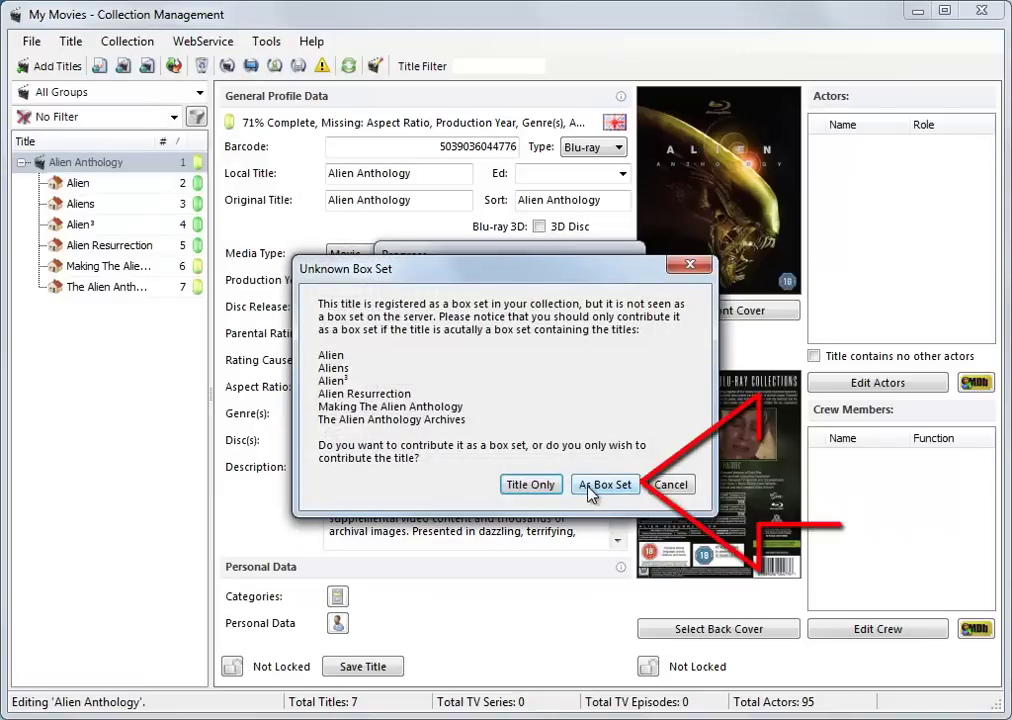
left_click(588, 485)
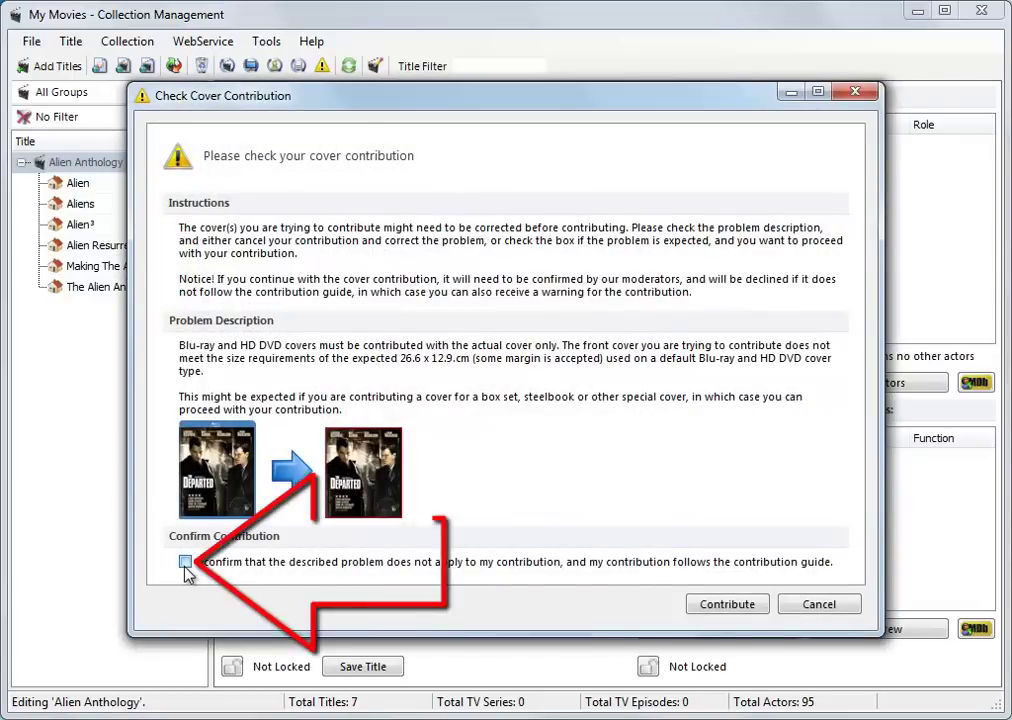
left_click(185, 562)
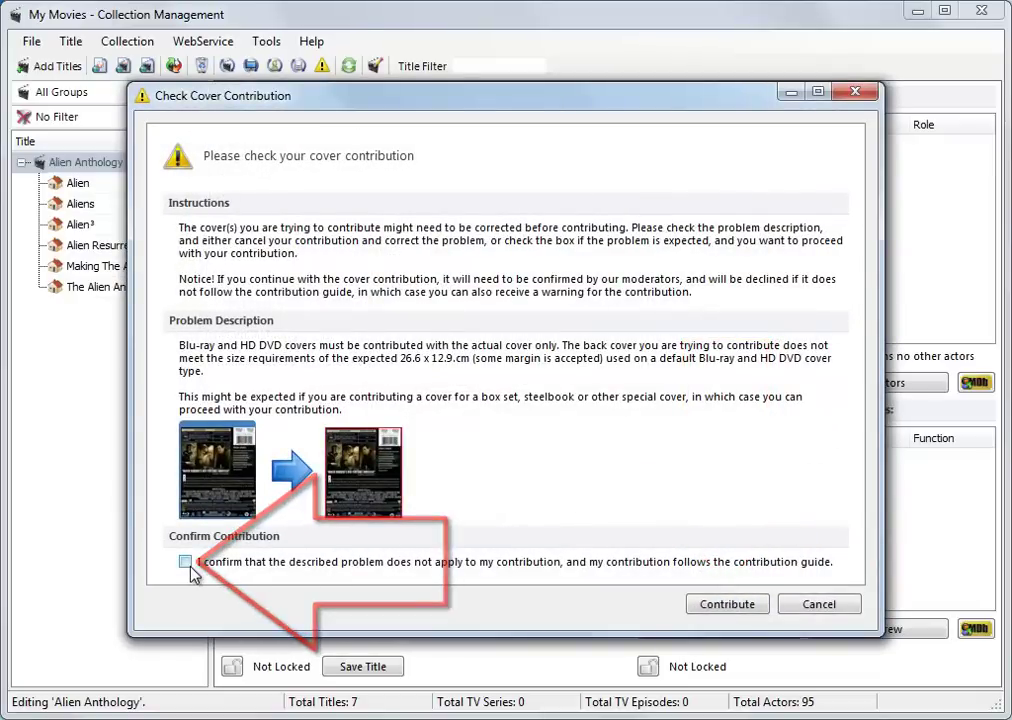
left_click(185, 562)
left_click(718, 606)
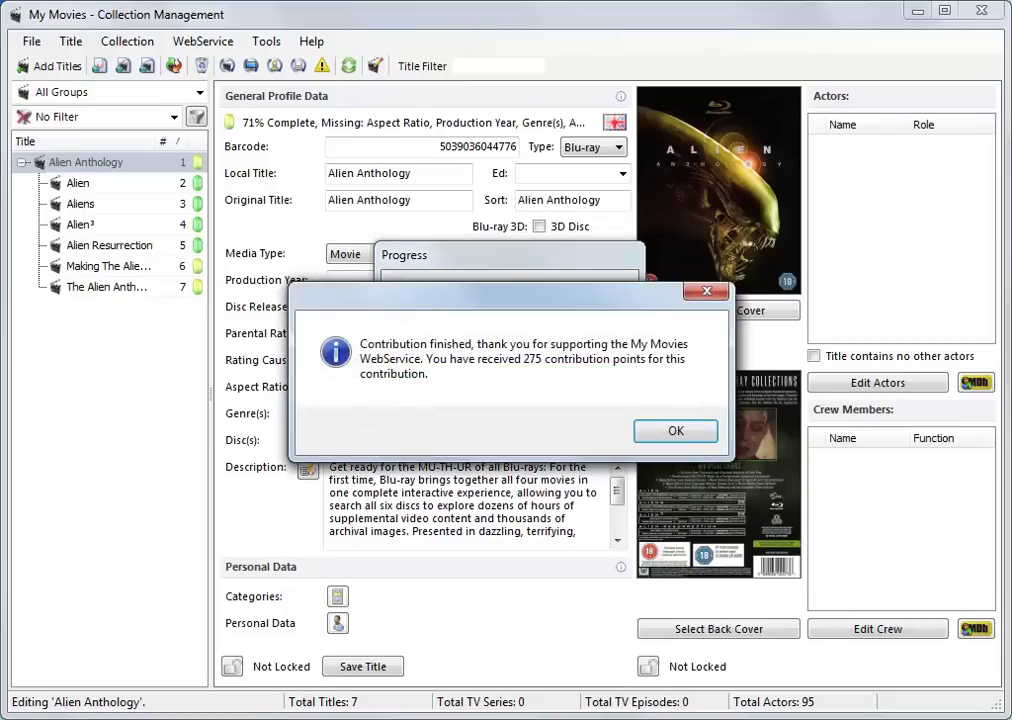
key("Return")
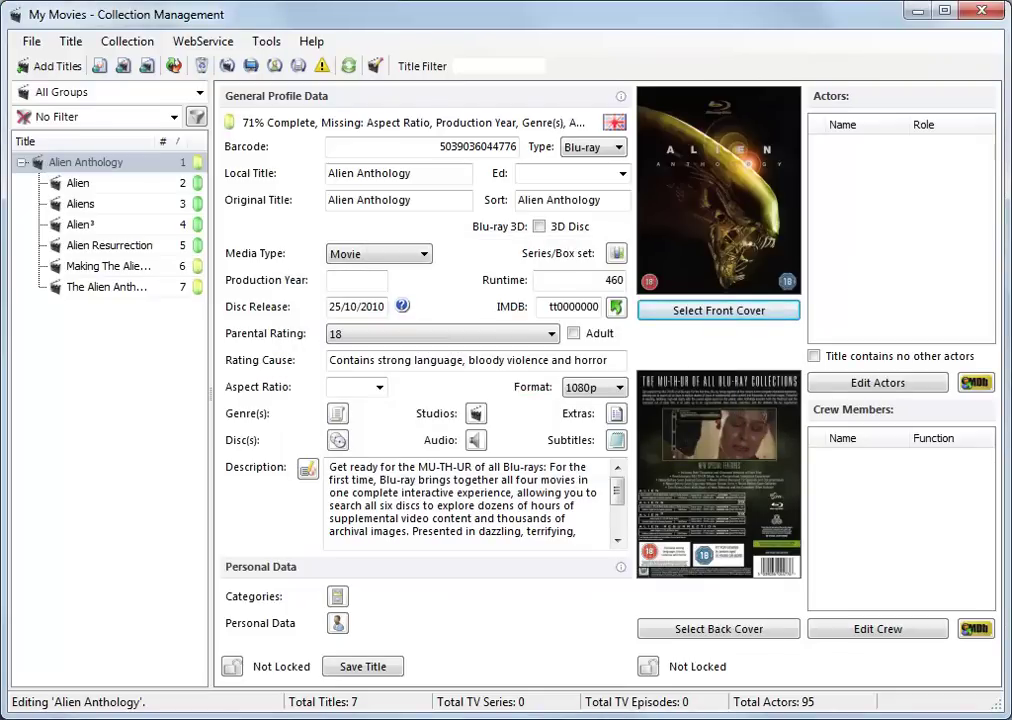